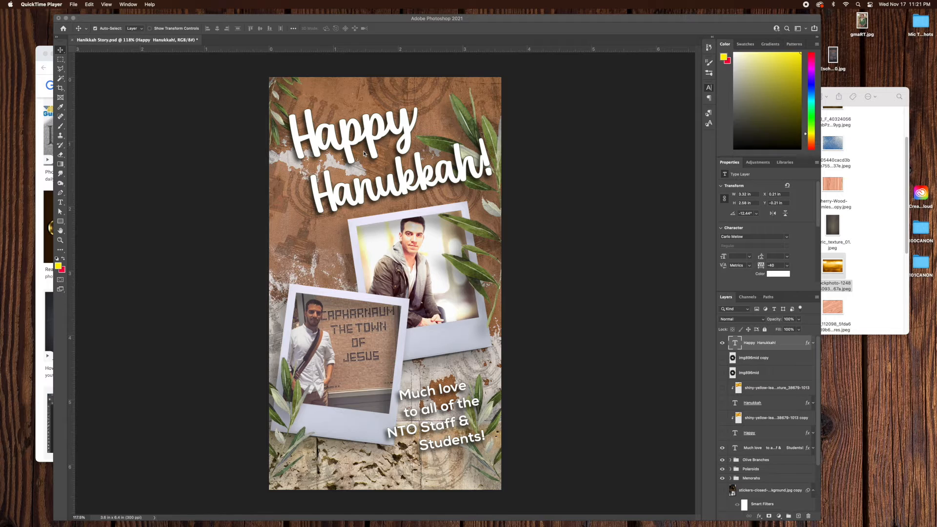
- Browse the Textures folder and preview the two metal texture images
left_click(869, 218)
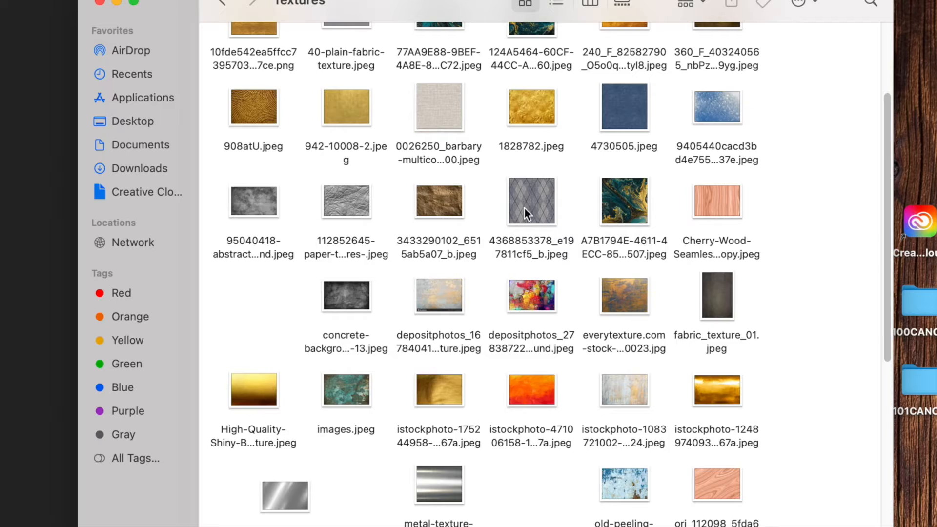
scroll(744, 193, "up", 2)
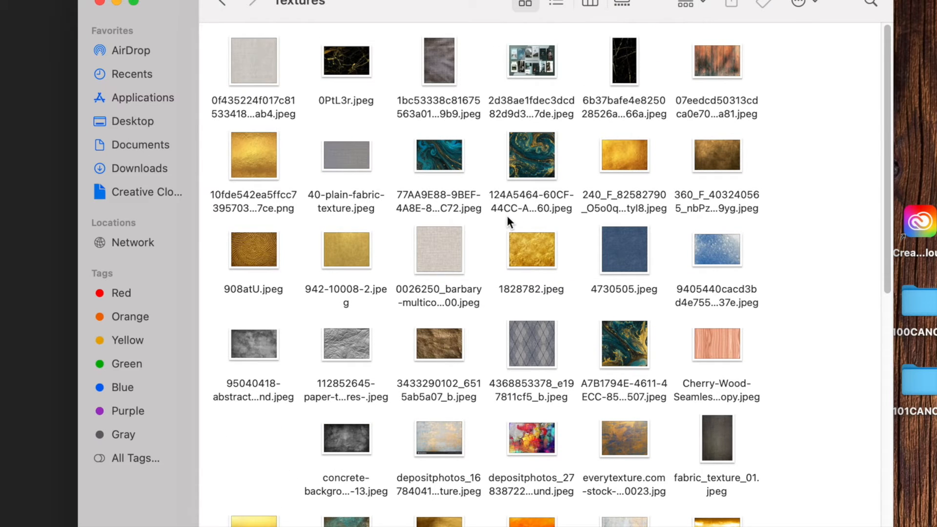
scroll(505, 219, "down", 2)
scroll(503, 226, "up", 2)
scroll(523, 266, "down", 2)
scroll(522, 265, "down", 3)
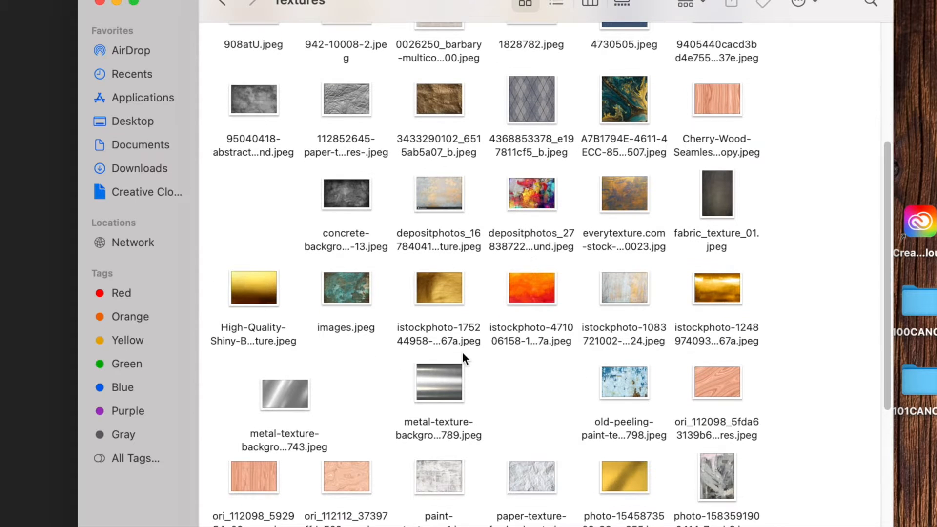
scroll(461, 367, "down", 1)
left_click(284, 390)
key("space")
key("space")
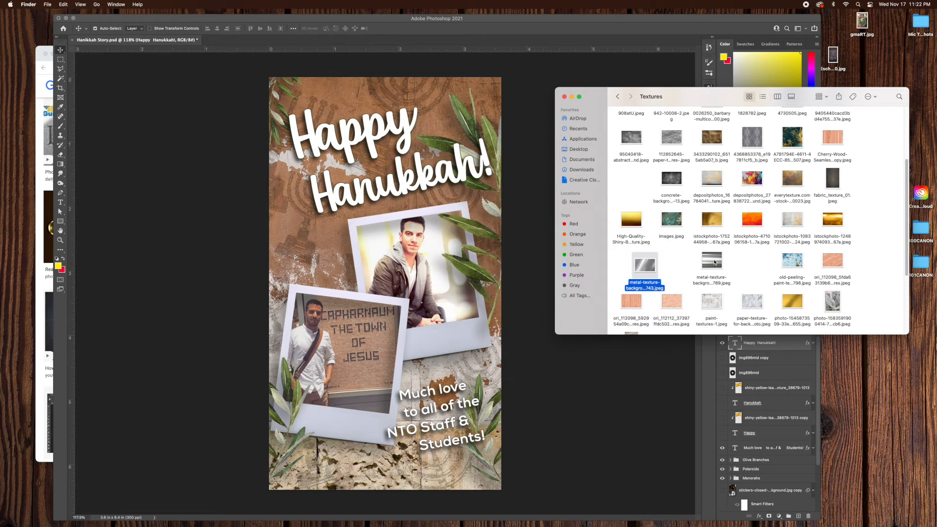
left_click(712, 262)
key("space")
key("space")
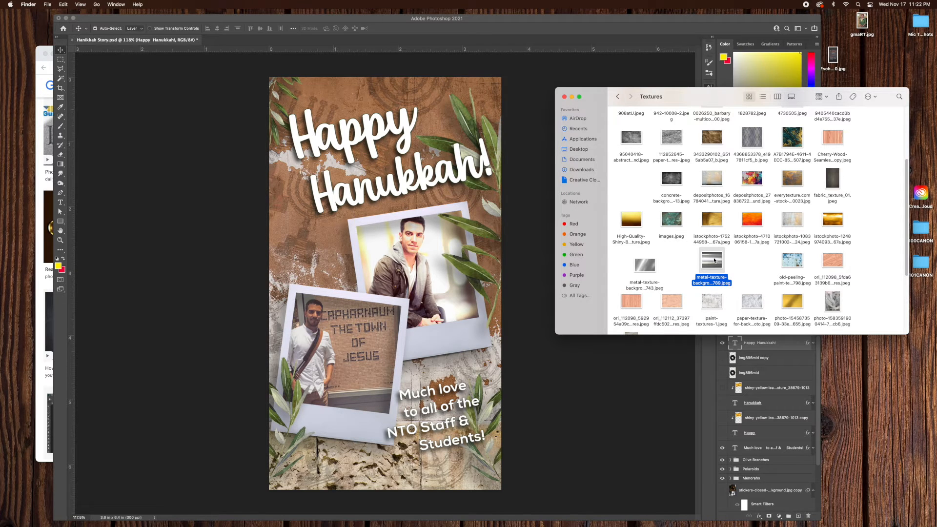
- Place the striped metal texture ending in 789 into the document and scale it to about 29% so it covers the Happy Hanukkah! text
left_click_drag(714, 260, 381, 190)
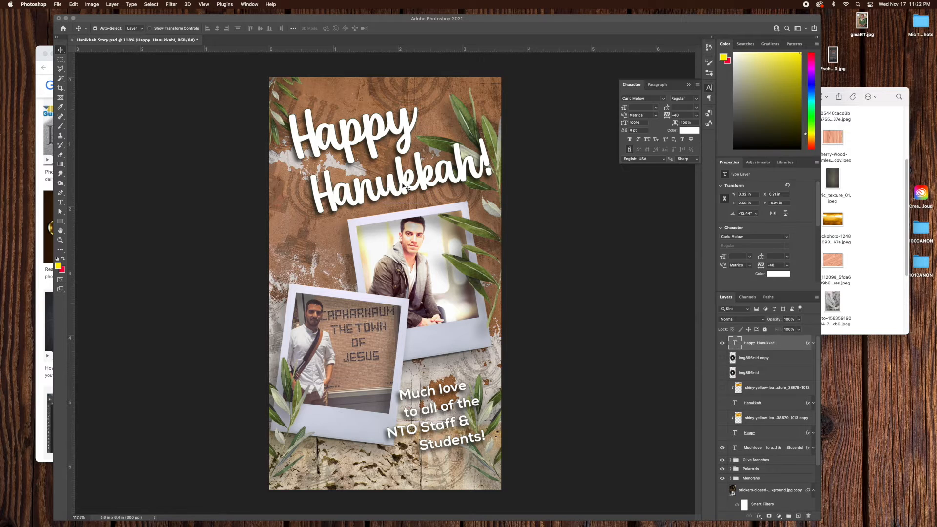
left_click_drag(400, 237, 398, 132)
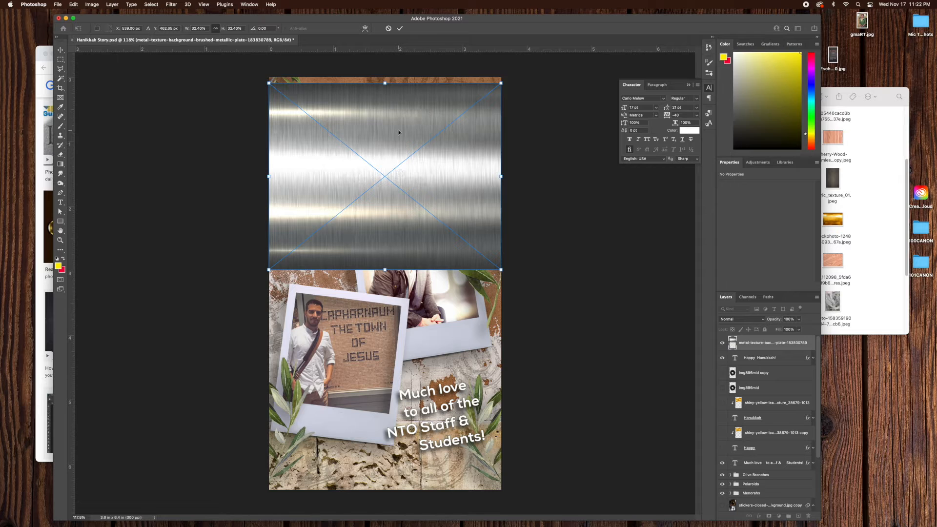
left_click_drag(500, 269, 482, 254)
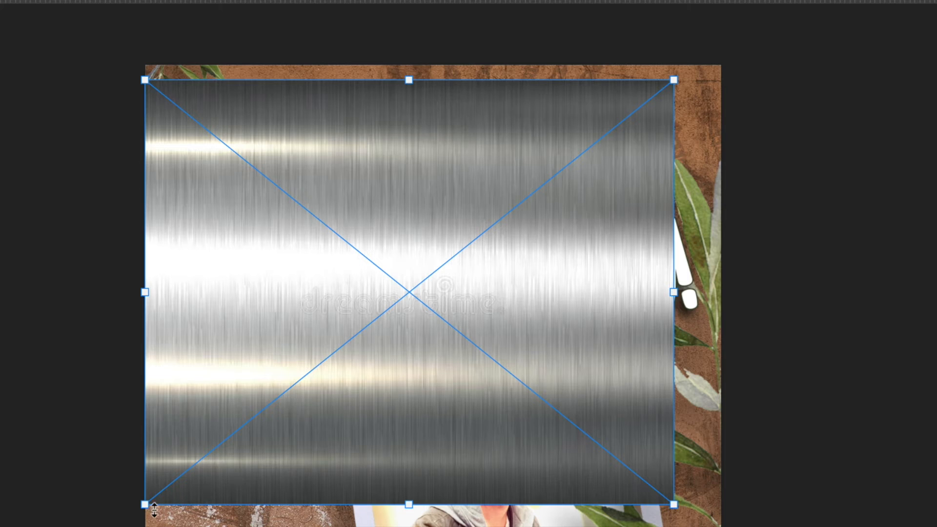
left_click_drag(273, 256, 296, 242)
left_click_drag(214, 475, 209, 478)
left_click_drag(669, 468, 702, 488)
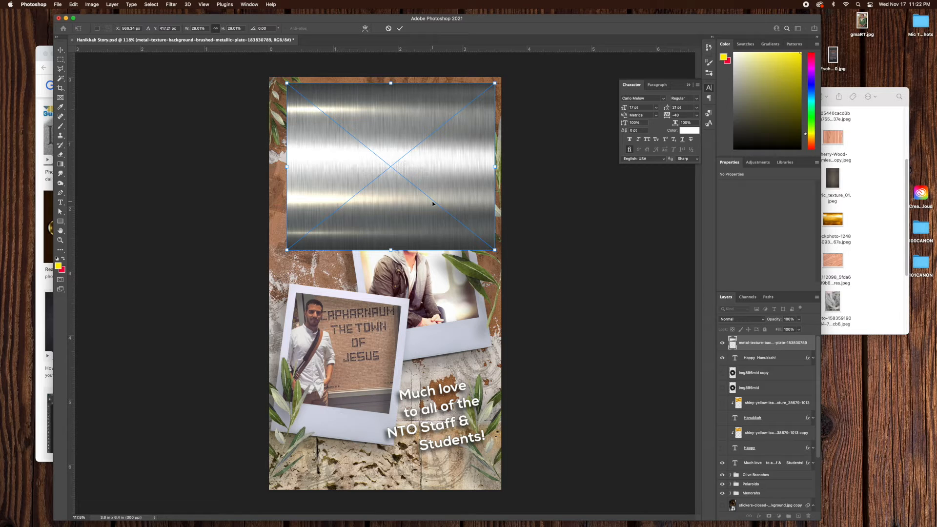
key("Return")
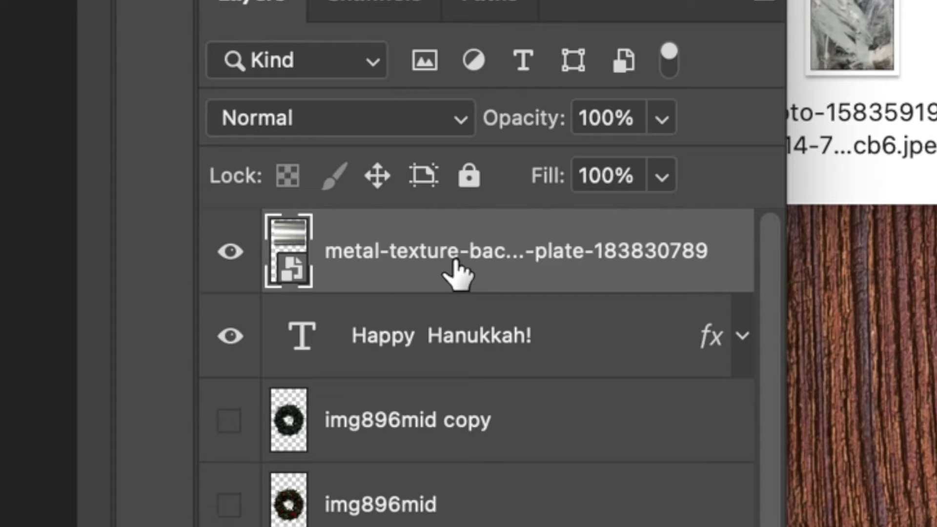
- Clip the metal texture to the Happy Hanukkah! text layer, rotate it to follow the text's slant and reduce its height
right_click(452, 285)
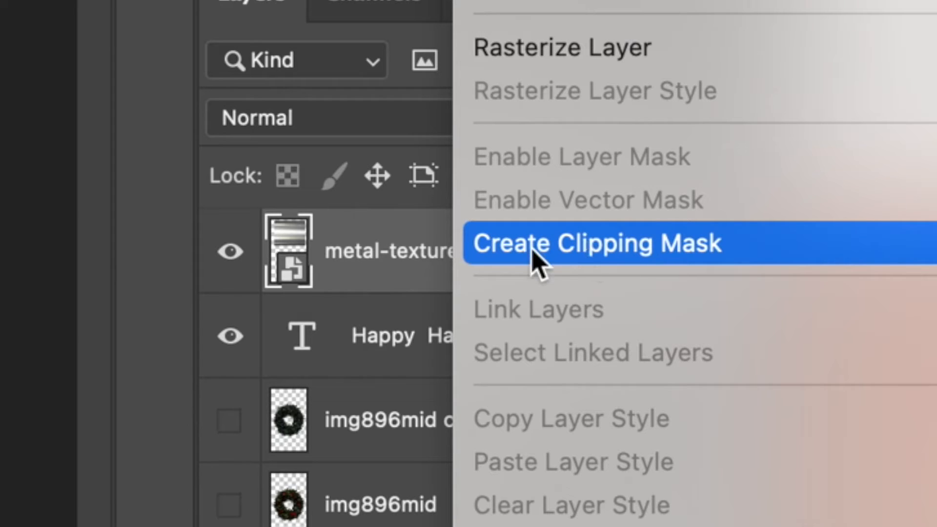
left_click(510, 246)
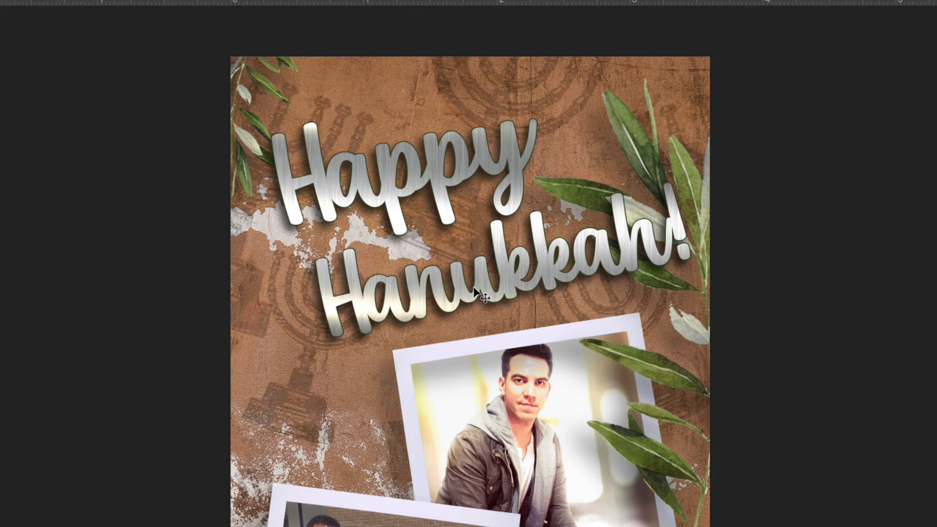
key("super+t")
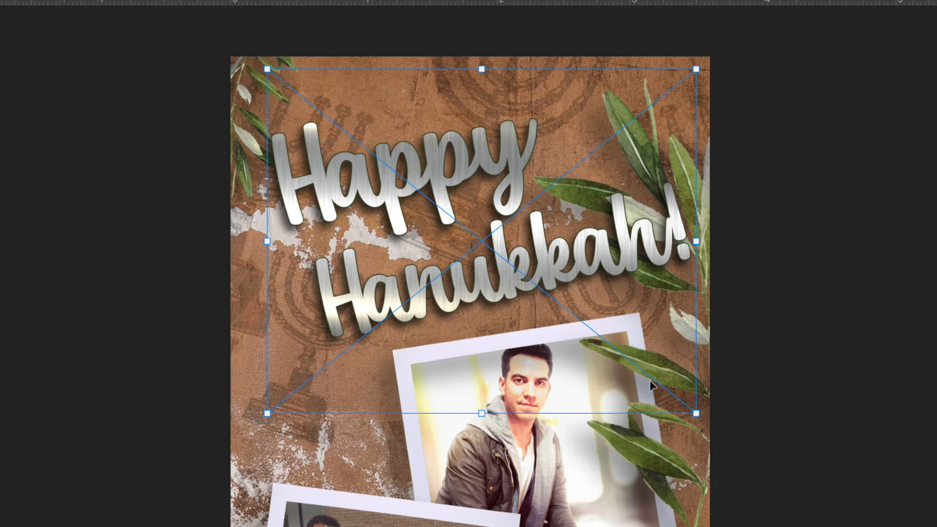
mouse_move(596, 279)
left_mouse_down()
mouse_move(504, 236)
mouse_move(397, 236)
mouse_move(232, 276)
mouse_move(378, 520)
mouse_move(526, 526)
mouse_move(576, 487)
mouse_move(593, 294)
mouse_move(610, 297)
left_mouse_up()
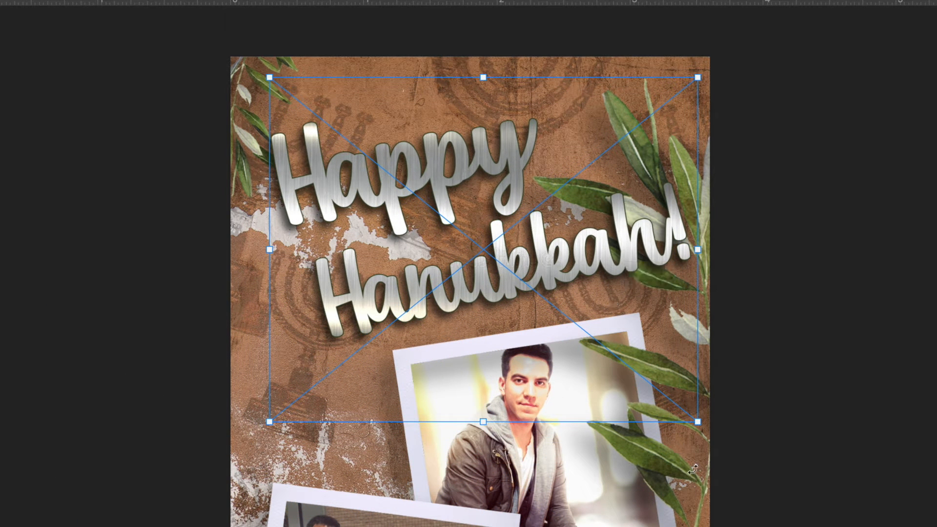
left_click_drag(692, 468, 745, 411)
left_click_drag(560, 372, 569, 362)
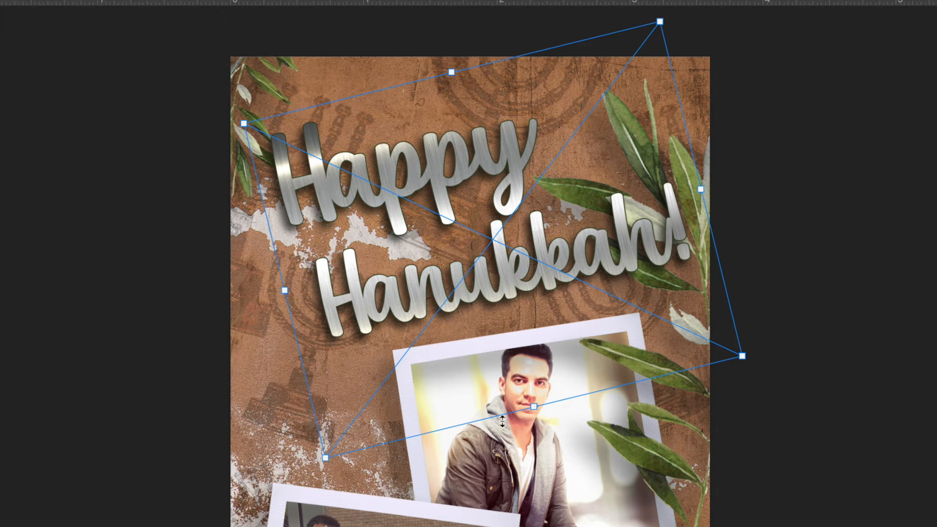
left_click_drag(533, 406, 528, 338)
key("Return")
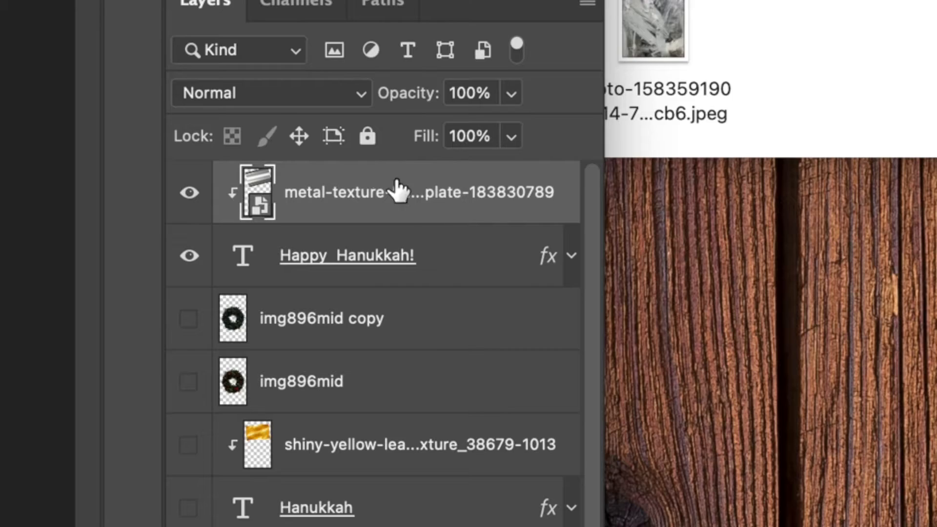
- Add a Bevel & Emboss effect to the Happy Hanukkah! text with Inner Bevel, Chisel Hard, 532% depth and a size of about 4 px
double_click(545, 261)
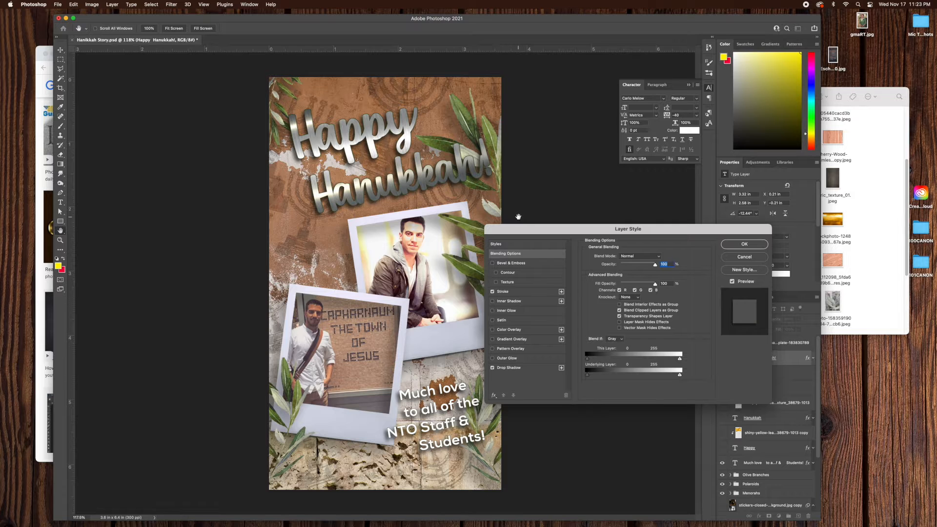
left_click_drag(531, 228, 417, 216)
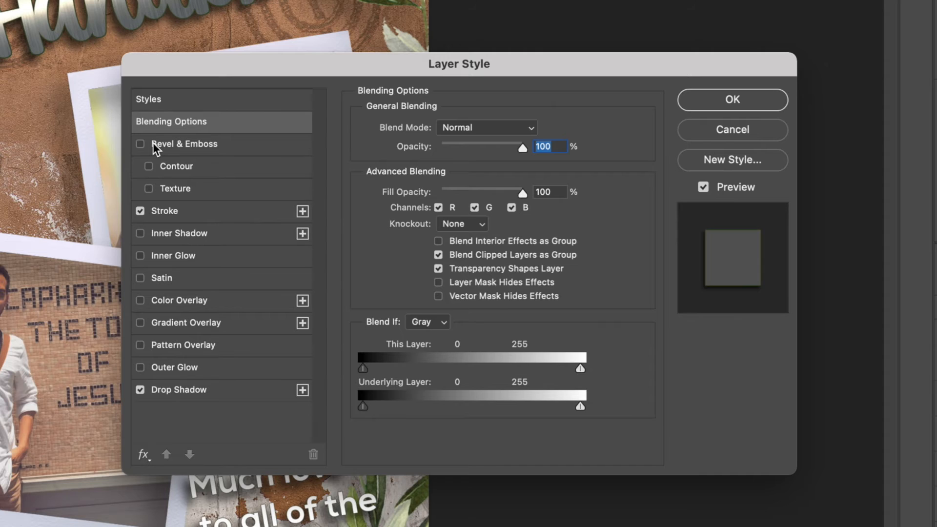
left_click(189, 151)
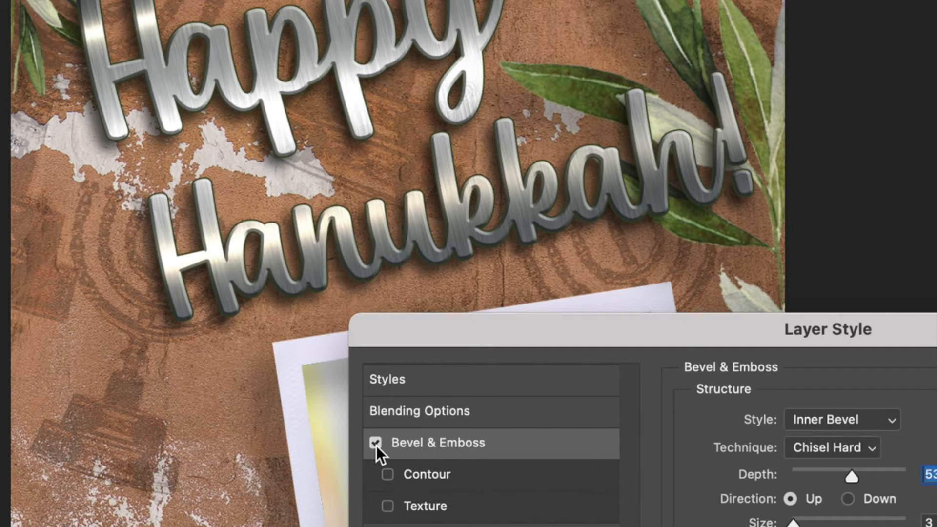
left_click(376, 443)
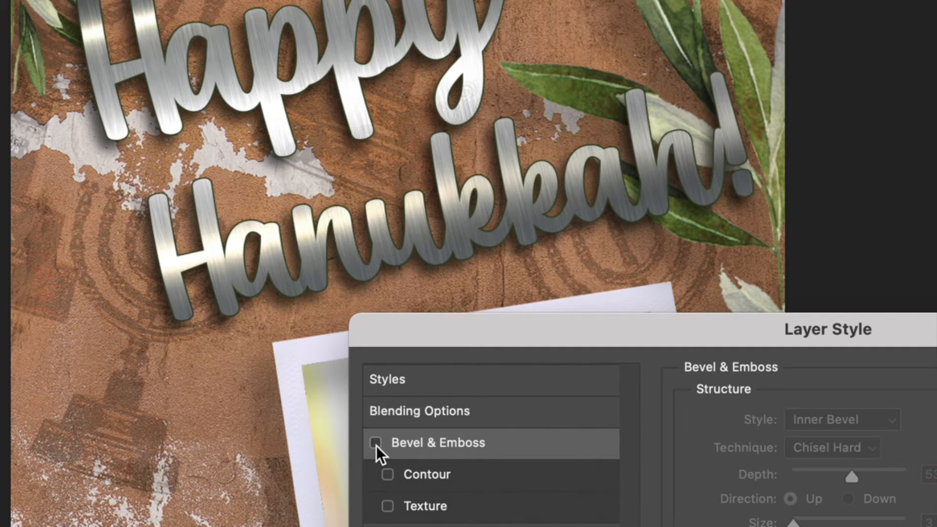
left_click(375, 443)
left_click(375, 442)
left_click(375, 443)
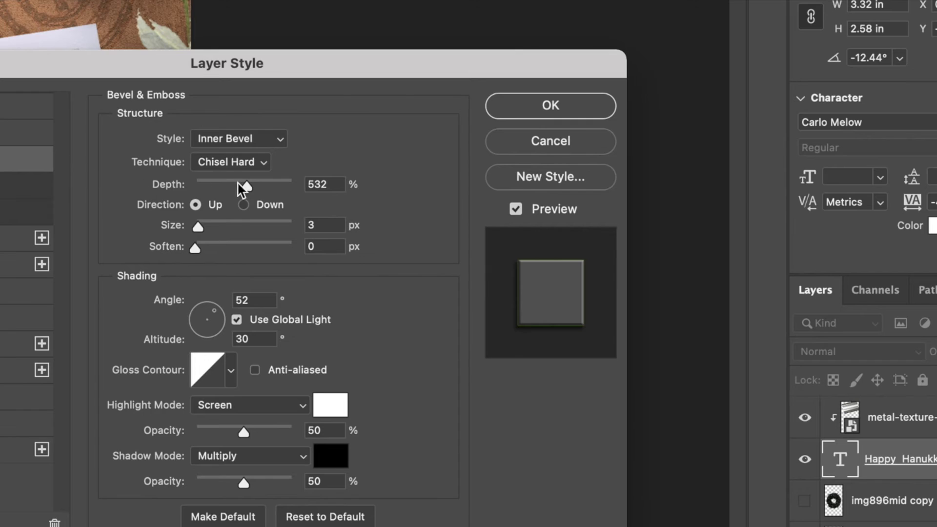
left_click_drag(215, 228, 201, 228)
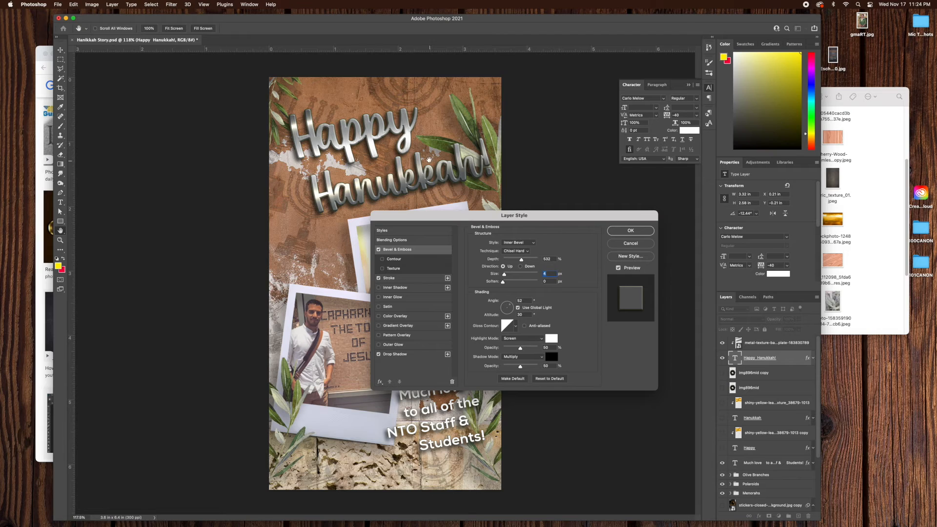
left_click(630, 231)
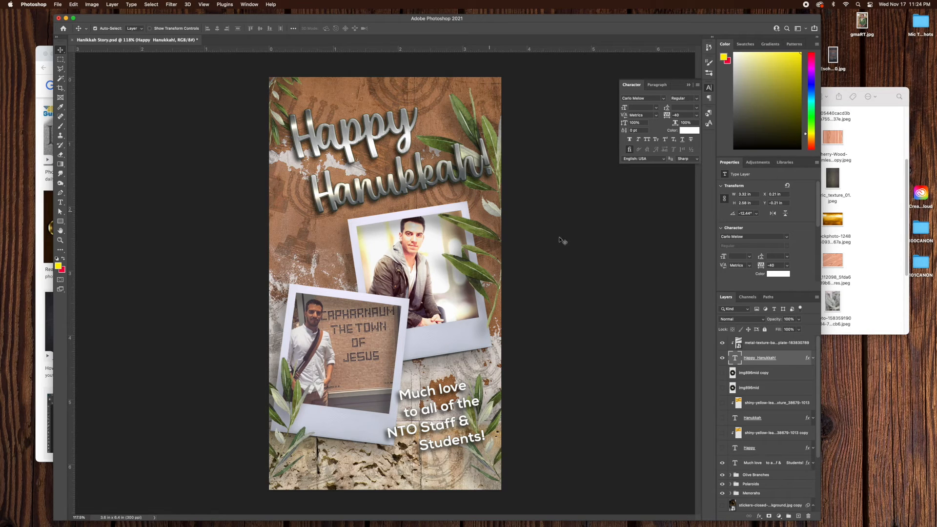
- Delete the clipped metal texture layer above the Happy Hanukkah! text
left_click(757, 347)
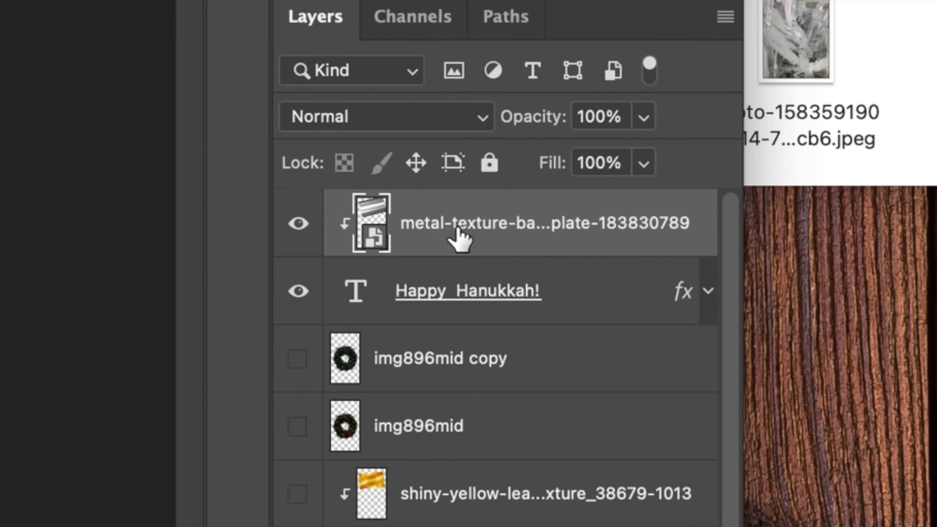
right_click(764, 345)
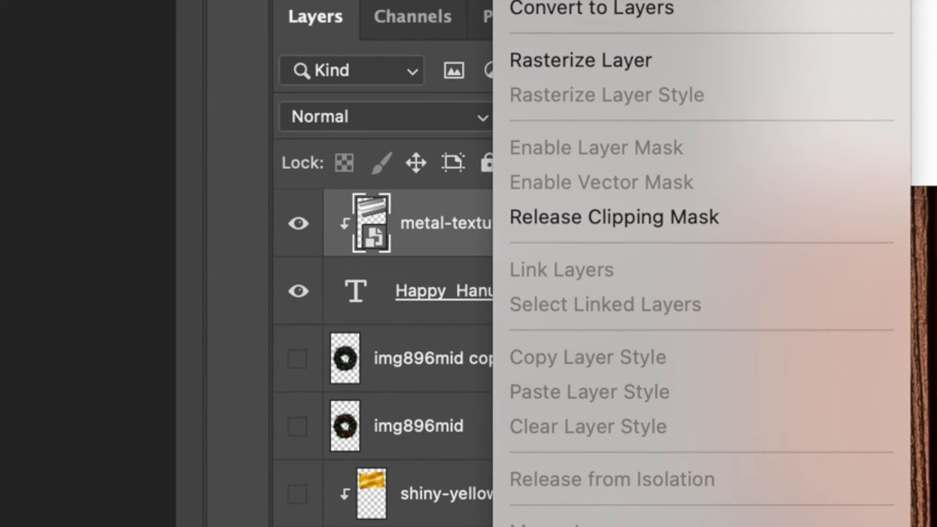
key("Escape")
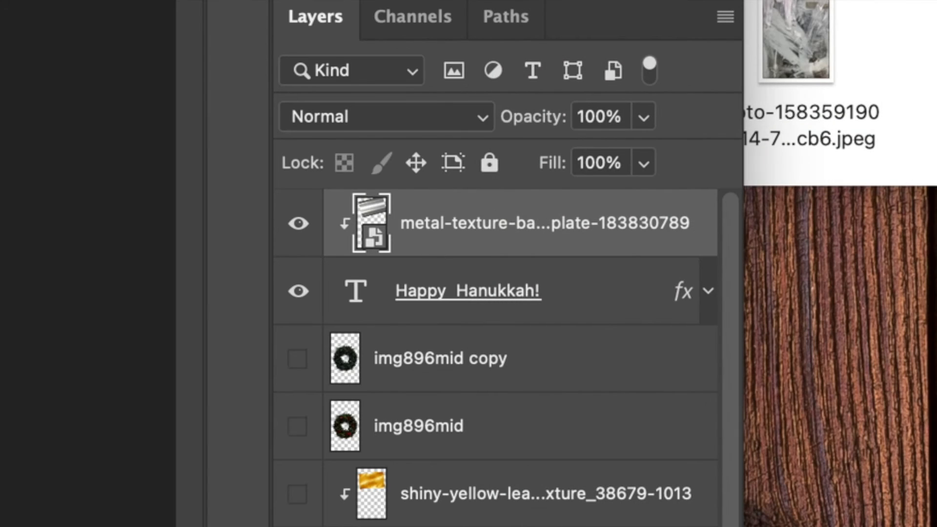
key("Delete")
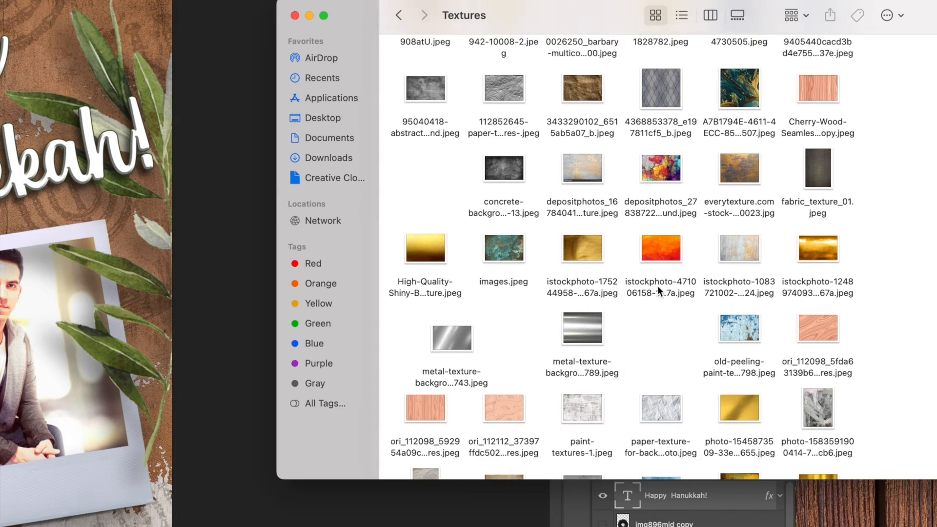
scroll(750, 237, "down", 3)
scroll(658, 290, "down", 5)
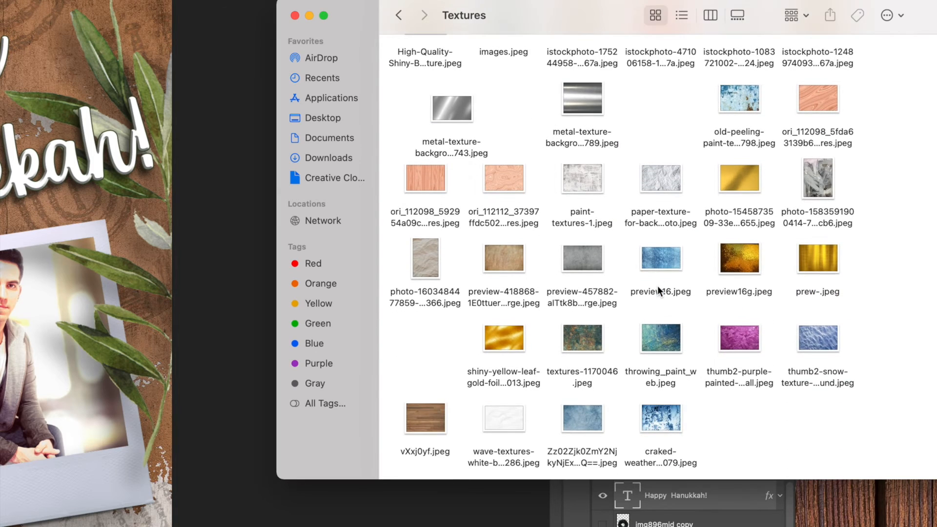
scroll(657, 290, "up", 10)
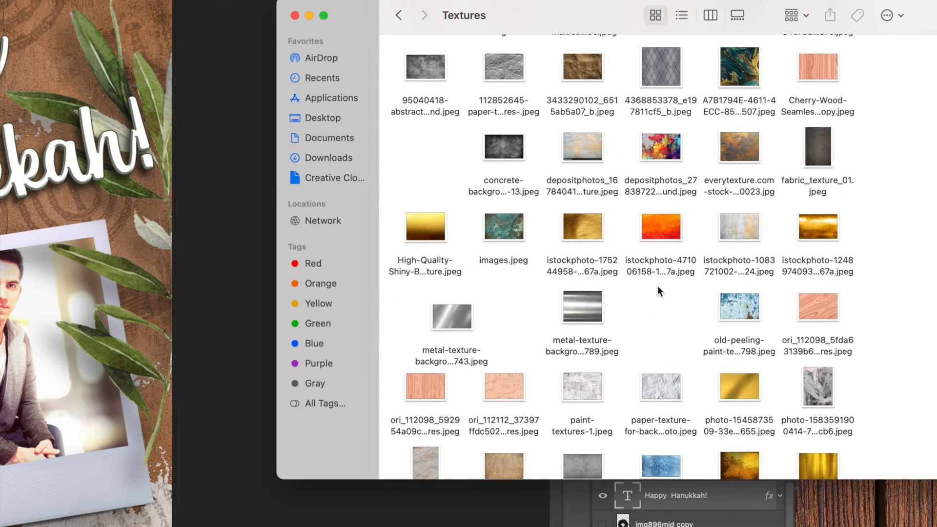
left_click(821, 278)
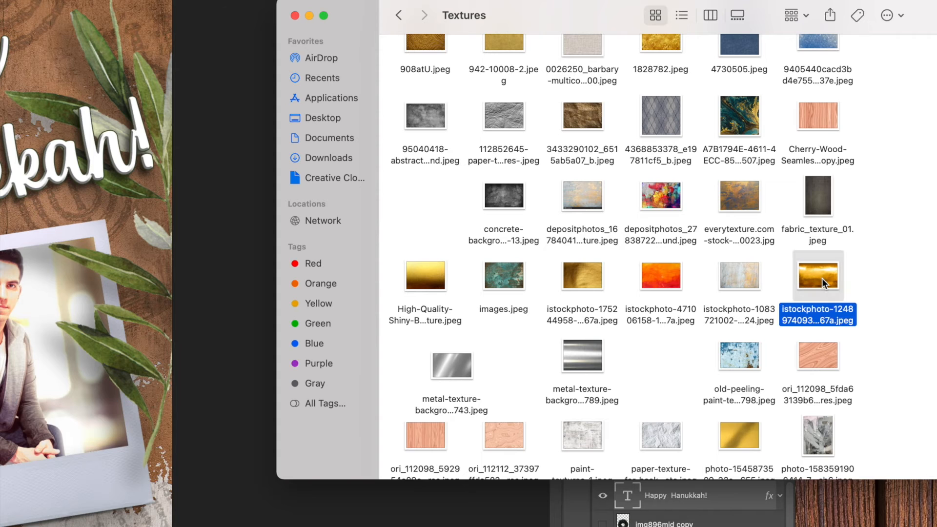
key("space")
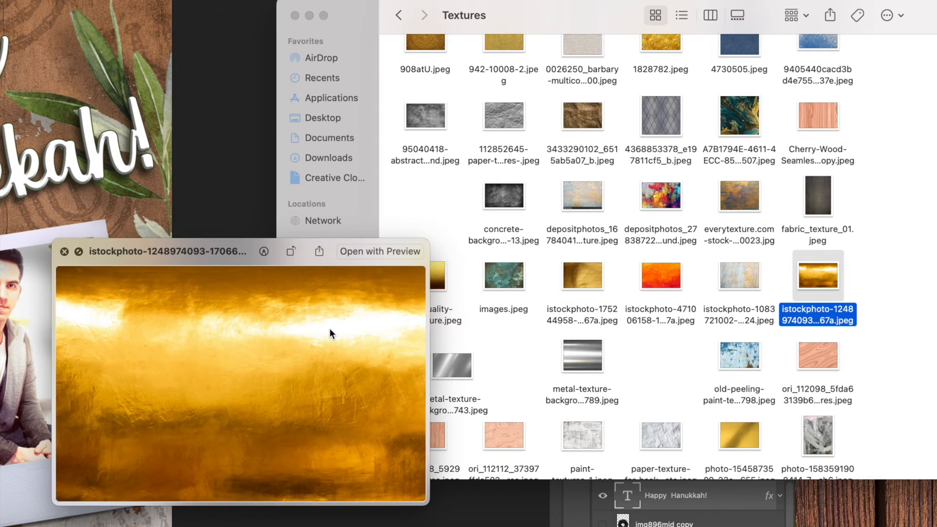
key("space")
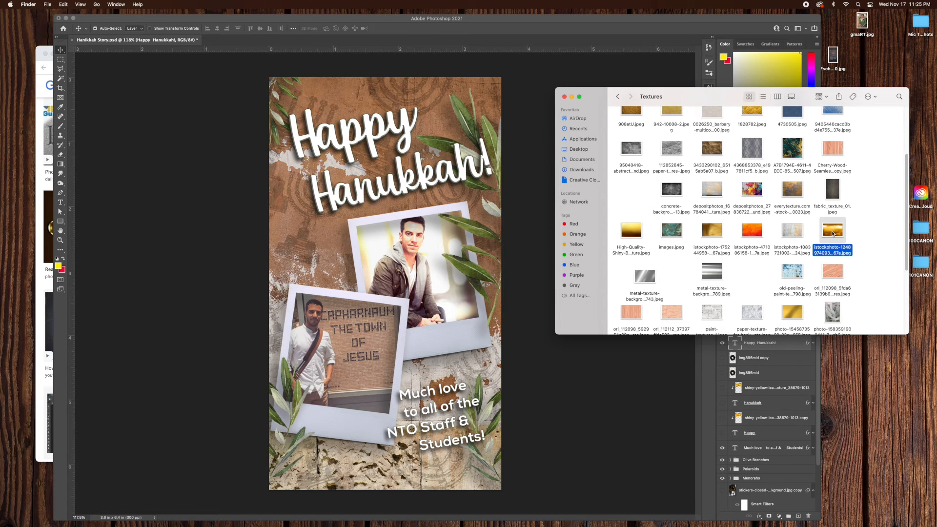
left_click_drag(833, 234, 355, 157)
left_click_drag(371, 272, 326, 122)
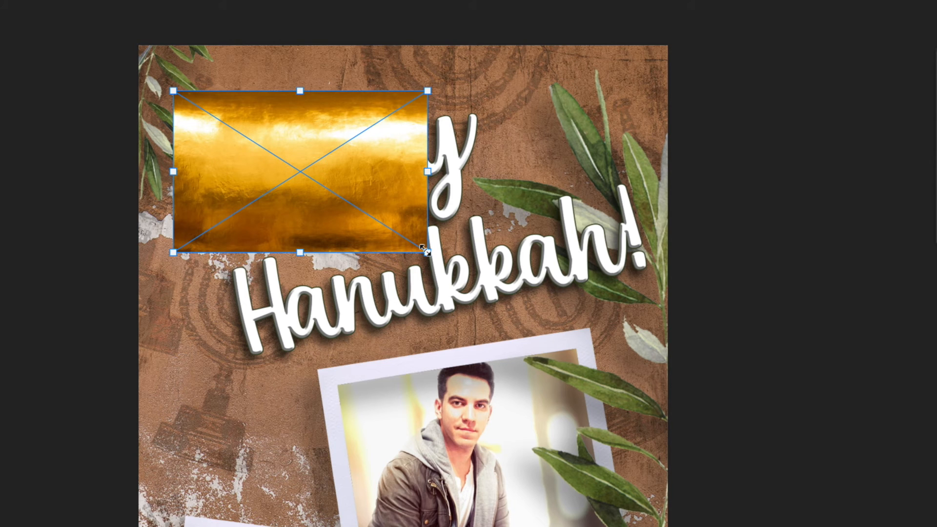
left_click_drag(443, 276, 666, 291)
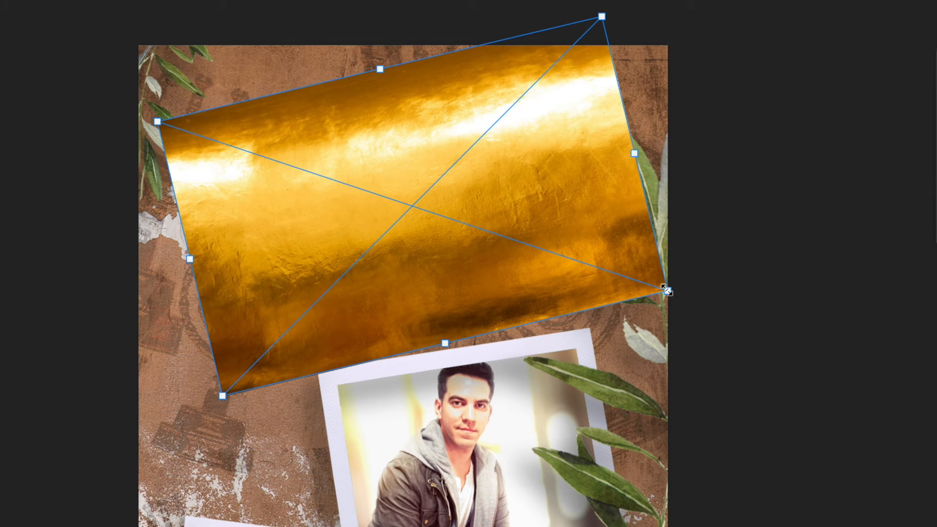
key("Return")
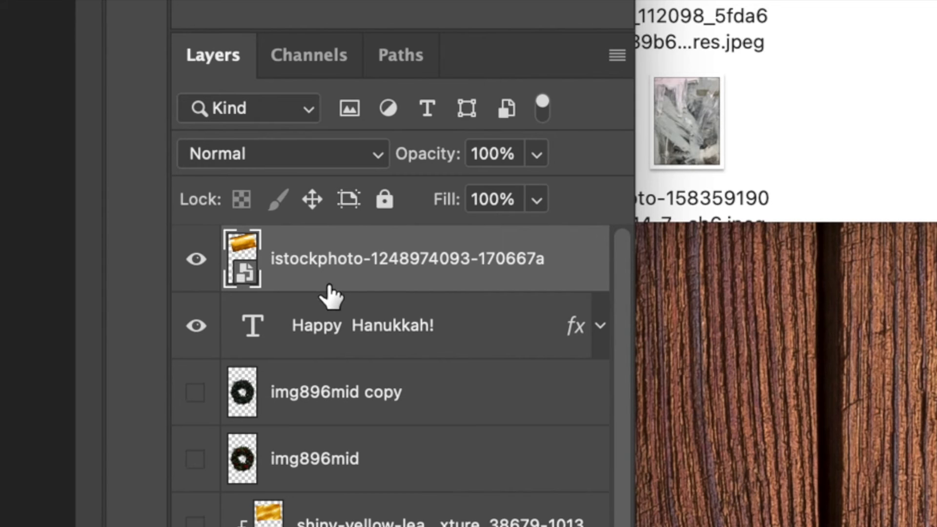
- Clip the gold texture to the Happy Hanukkah! text layer, then stretch its height and reposition it so bright areas fall across both words
right_click(333, 274)
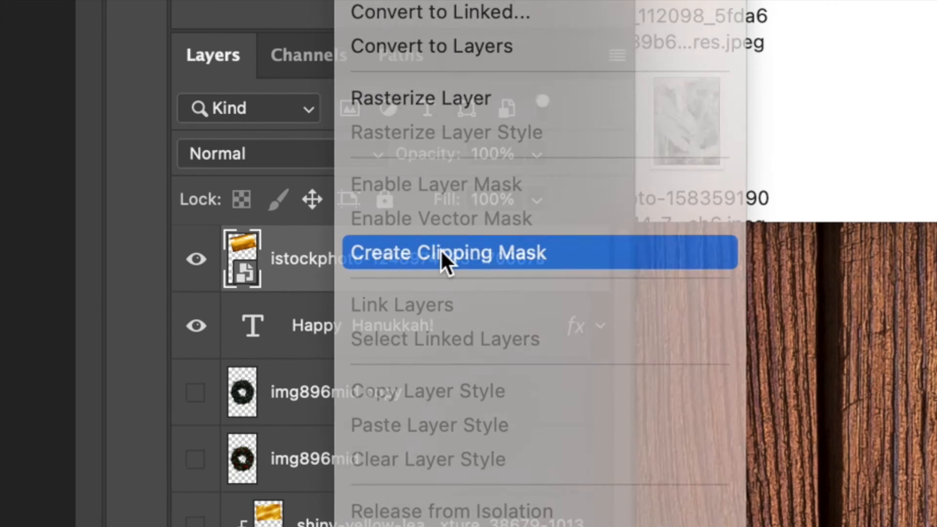
left_click(440, 253)
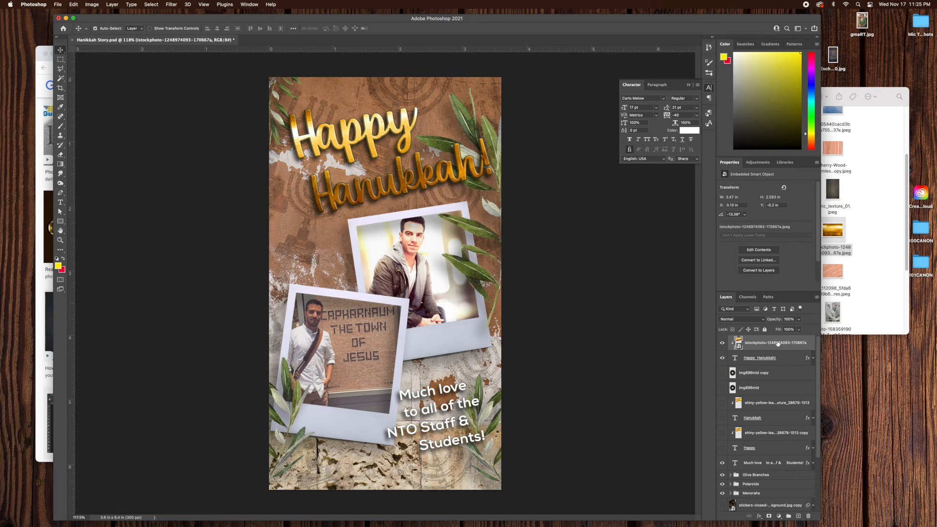
key("super+t")
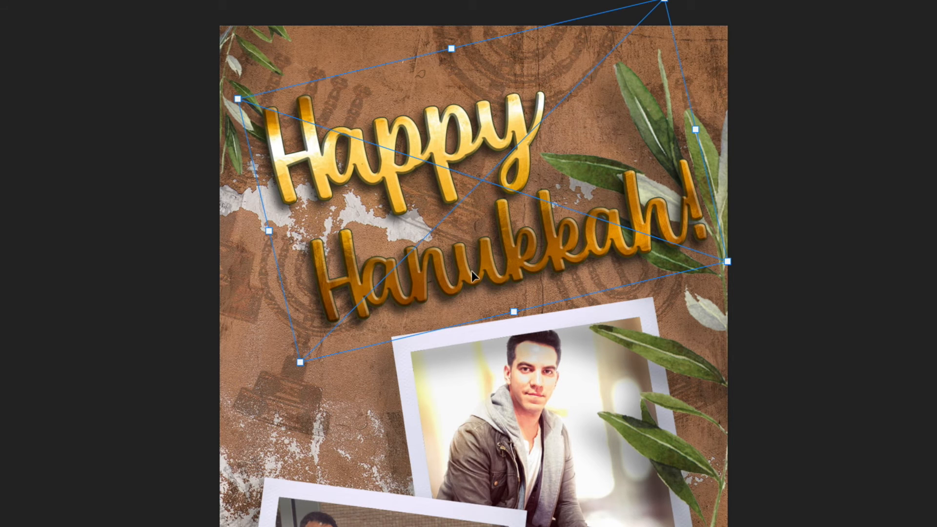
left_click_drag(513, 316, 536, 348)
mouse_move(508, 300)
left_mouse_down()
mouse_move(528, 456)
mouse_move(547, 487)
mouse_move(529, 344)
mouse_move(513, 312)
left_mouse_up()
key("Return")
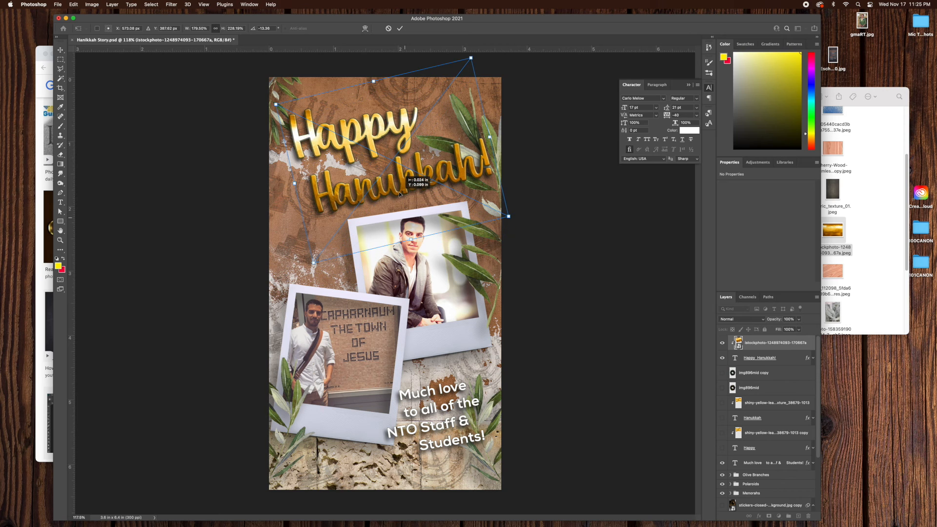